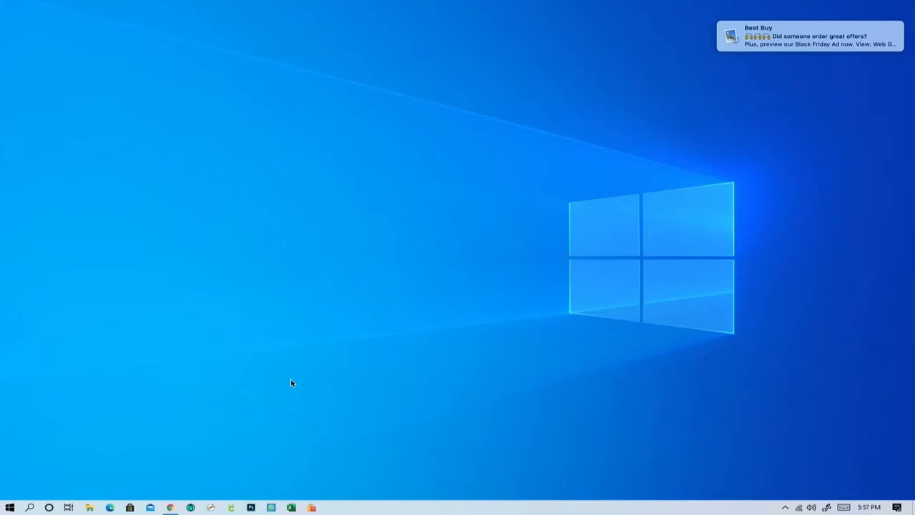
Switch to Chrome and download SMBalways.csv from the Etsy listing's digital files, saving it to the Desktop.
left_click(170, 507)
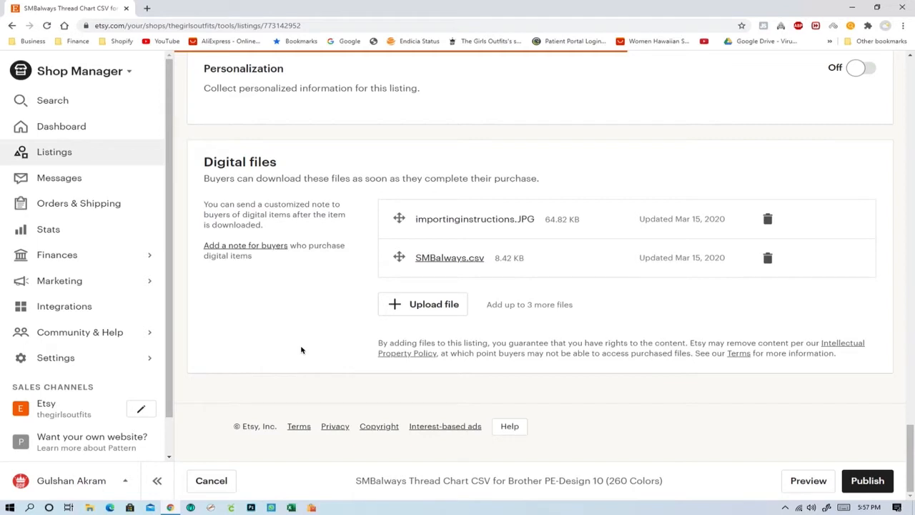
left_click(460, 265)
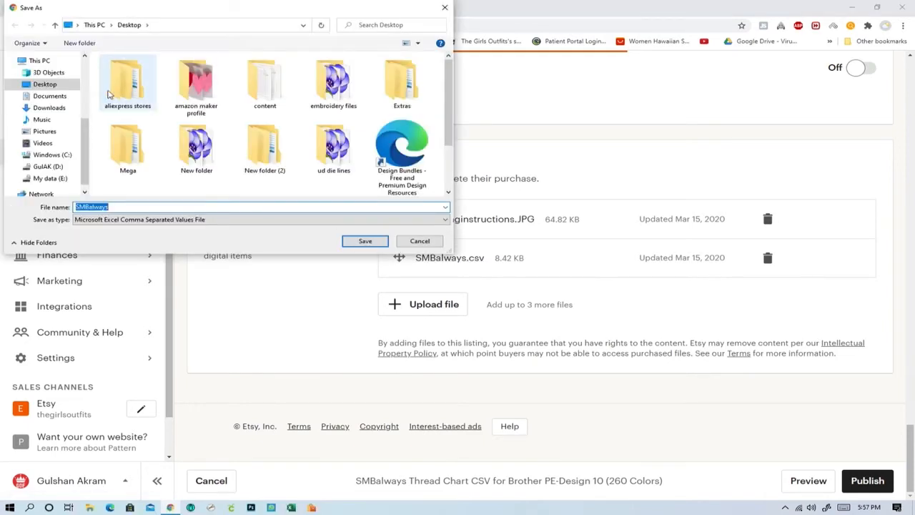
left_click(50, 133)
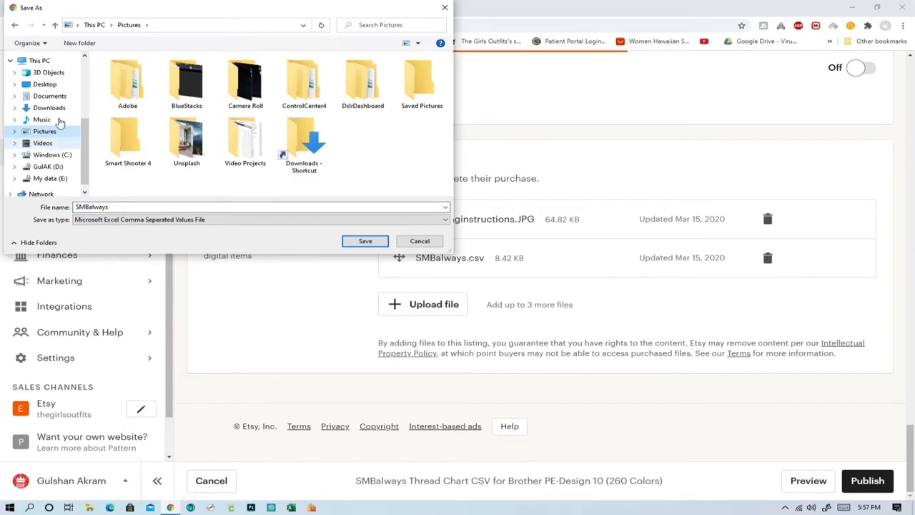
left_click(61, 111)
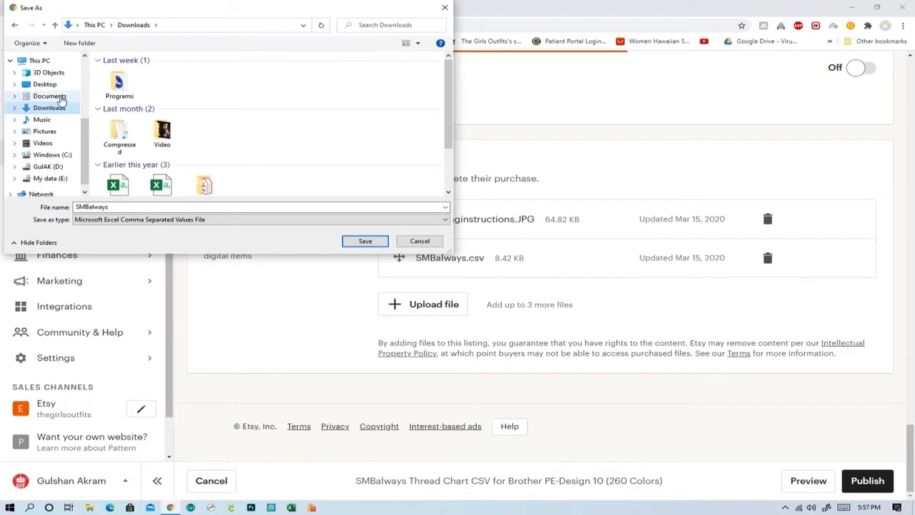
left_click(58, 91)
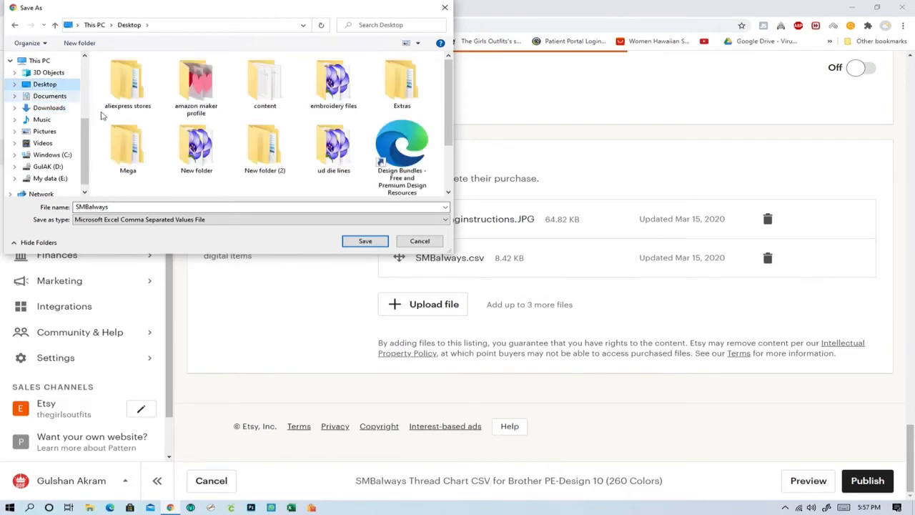
left_click(363, 242)
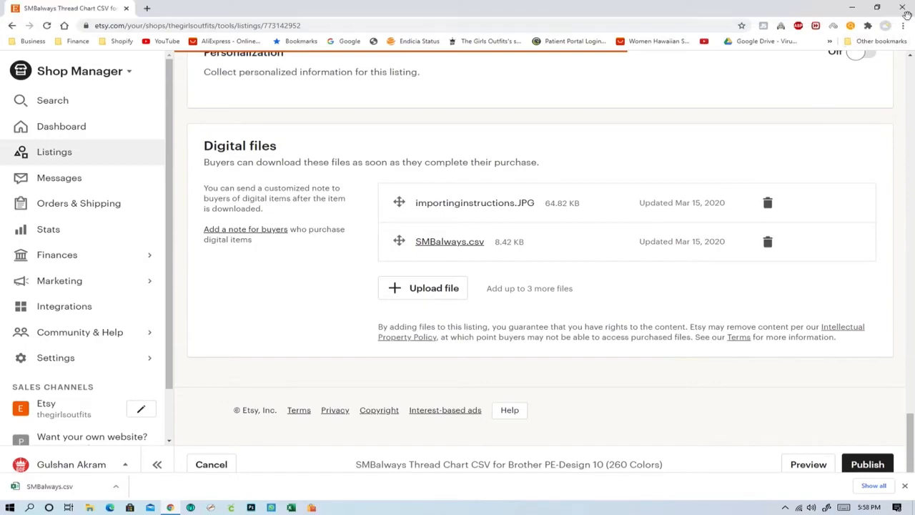
Minimize the browser, launch PE-DESIGN 10 (Layout & Editing), dismiss its startup wizard and maximize the window.
left_click(862, 8)
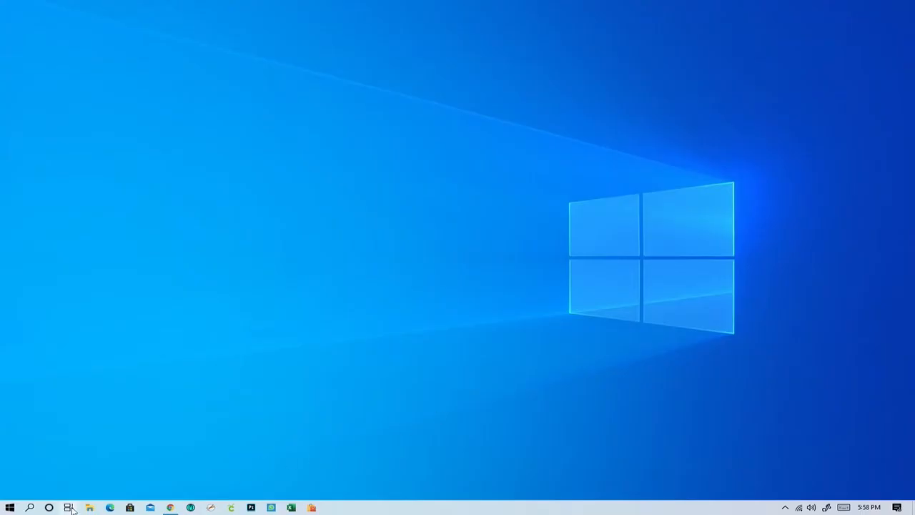
left_click(30, 508)
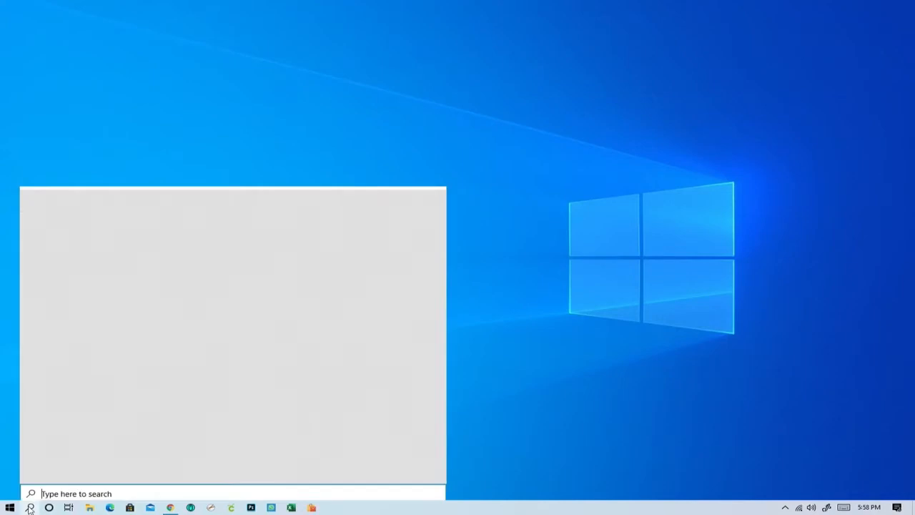
type("PE")
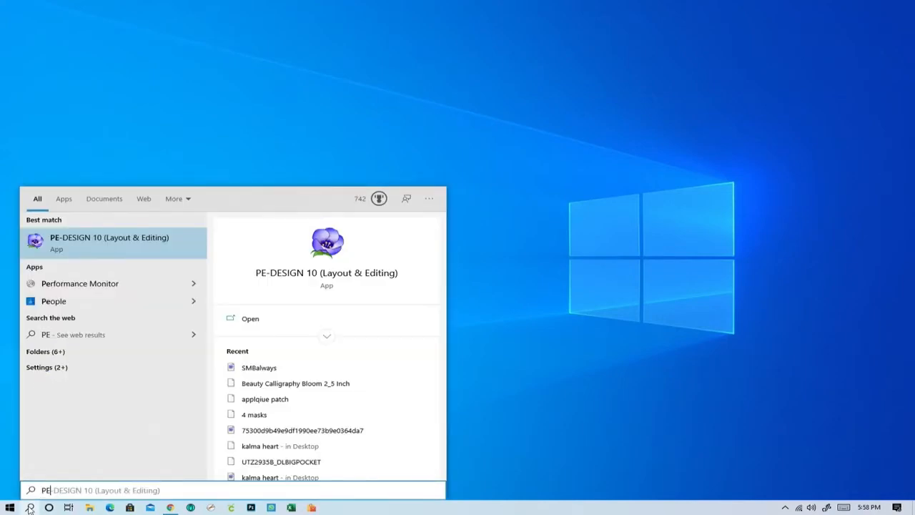
key("Return")
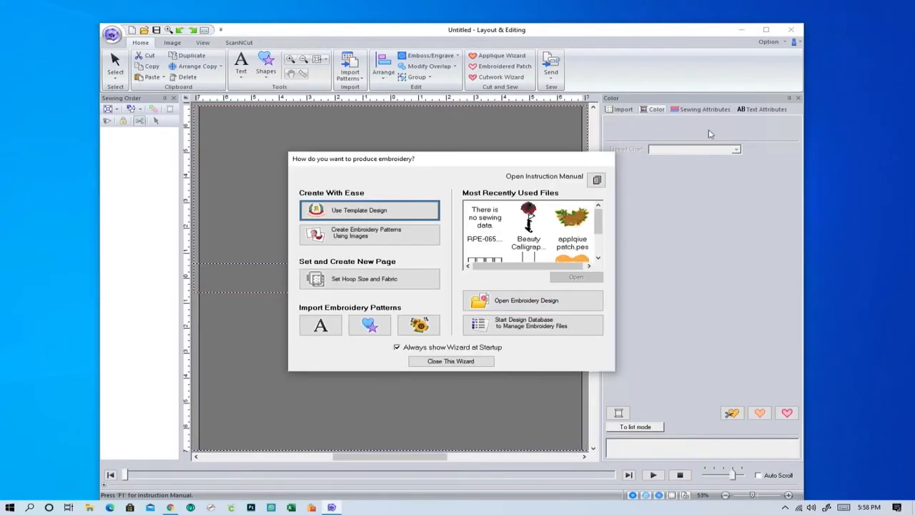
left_click(468, 361)
left_click(766, 29)
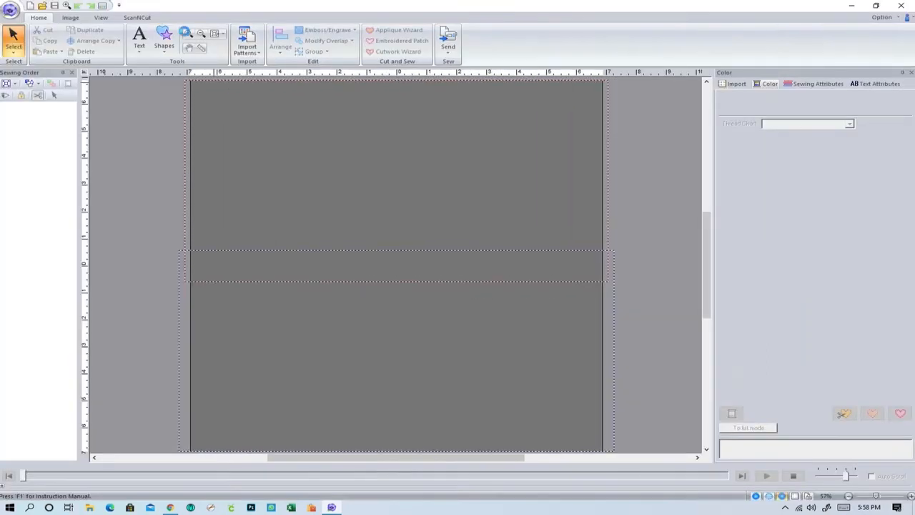
Open the program options at the user thread chart editing settings.
left_click(10, 10)
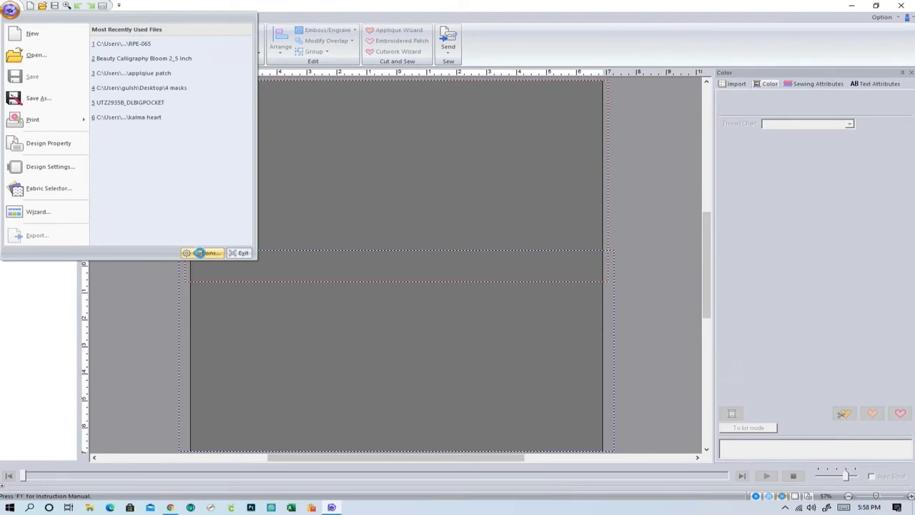
left_click(199, 253)
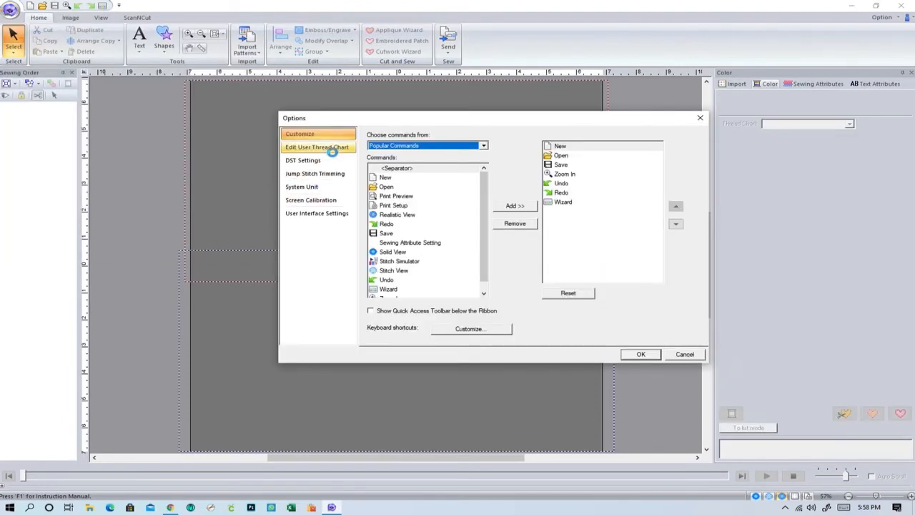
left_click(330, 148)
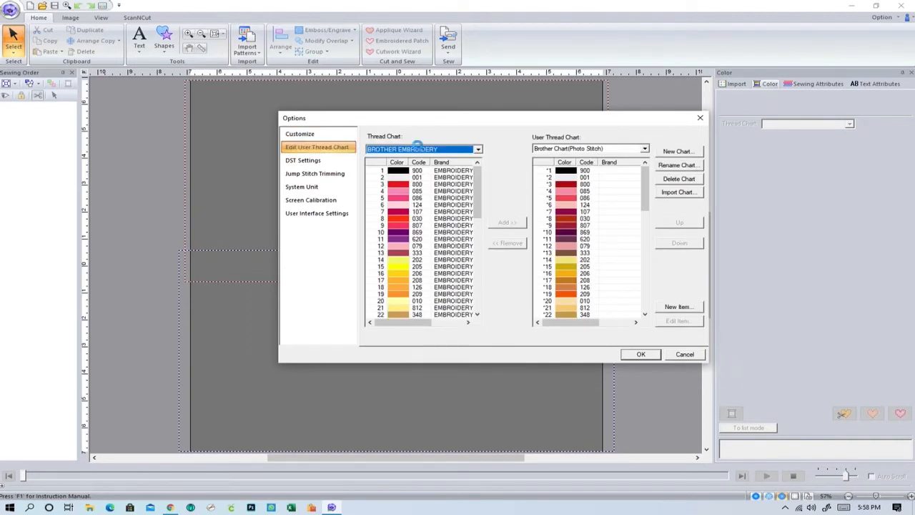
Import the SMBalways CSV file from the Desktop as a user thread chart, review its colors and accept the options.
left_click(675, 194)
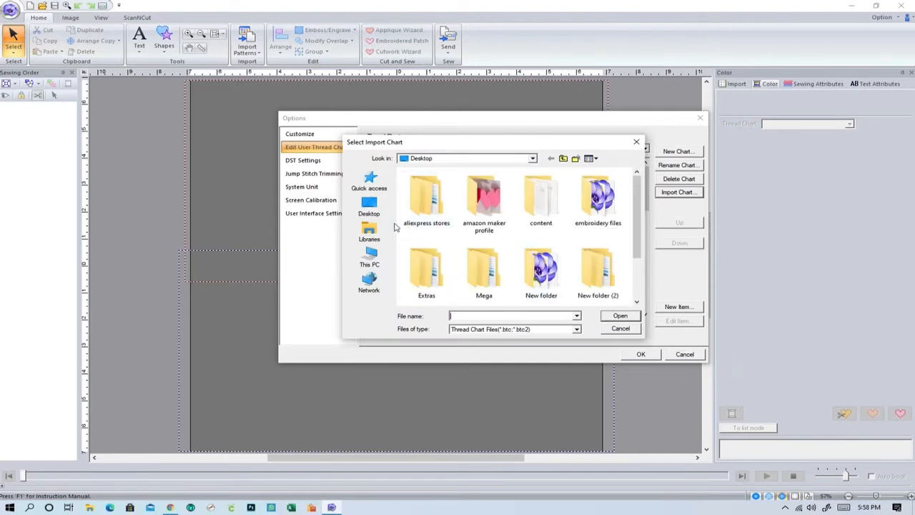
left_click(381, 216)
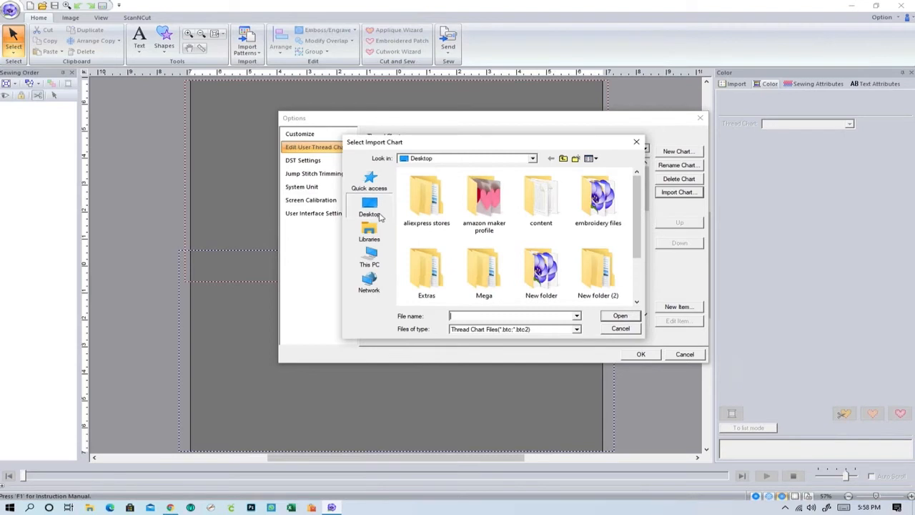
scroll(447, 248, "down", 5)
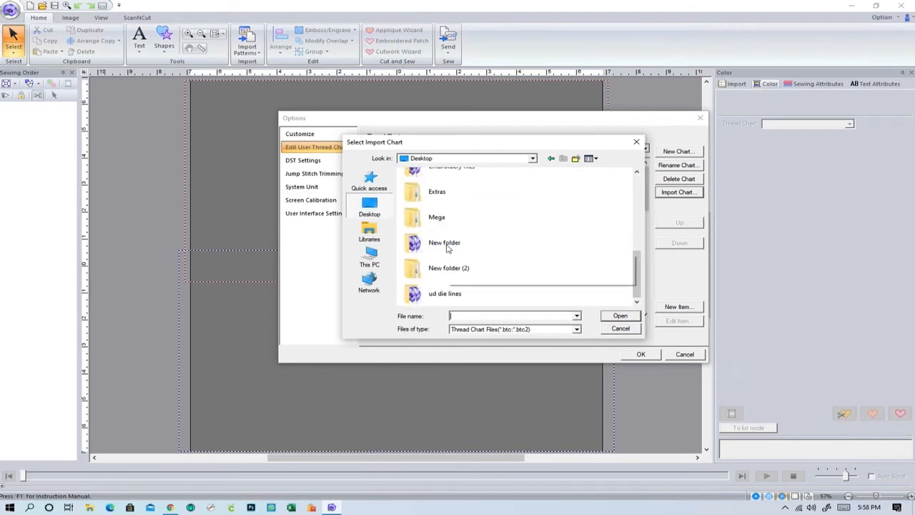
left_click(475, 330)
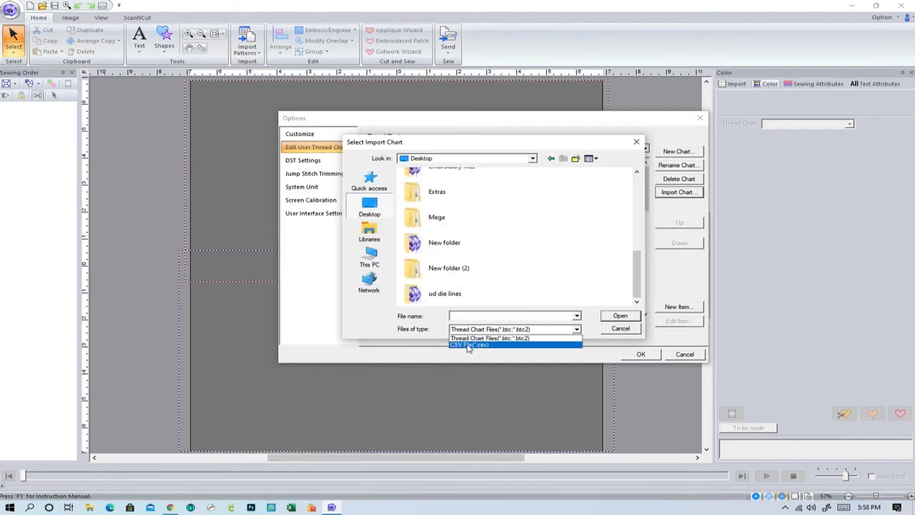
left_click(468, 345)
scroll(491, 284, "down", 10)
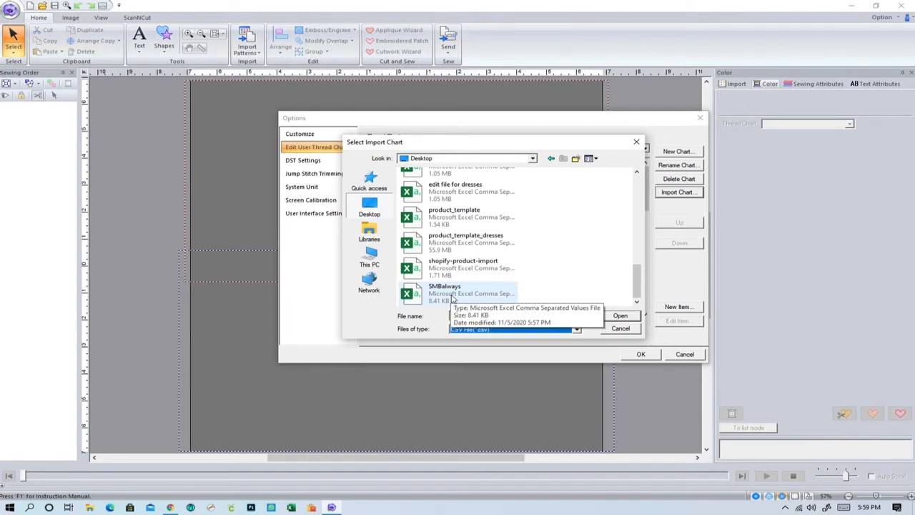
left_click(422, 300)
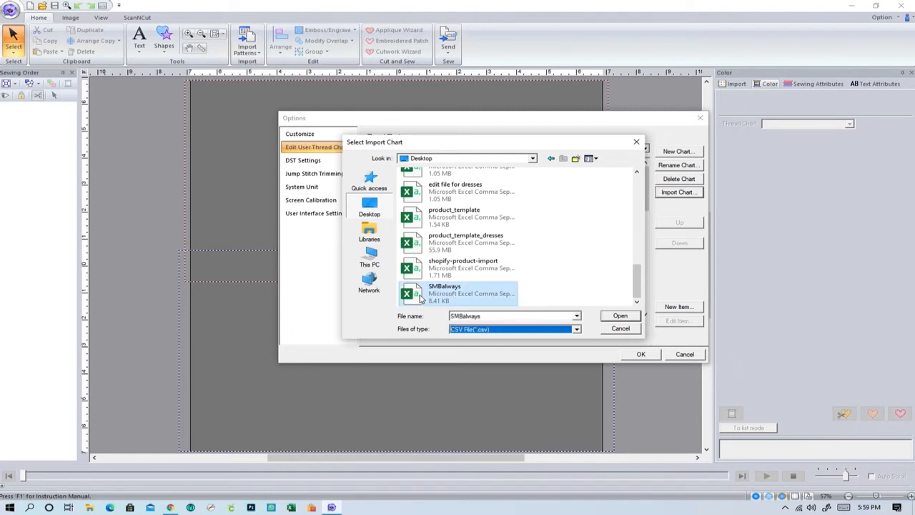
left_click(619, 316)
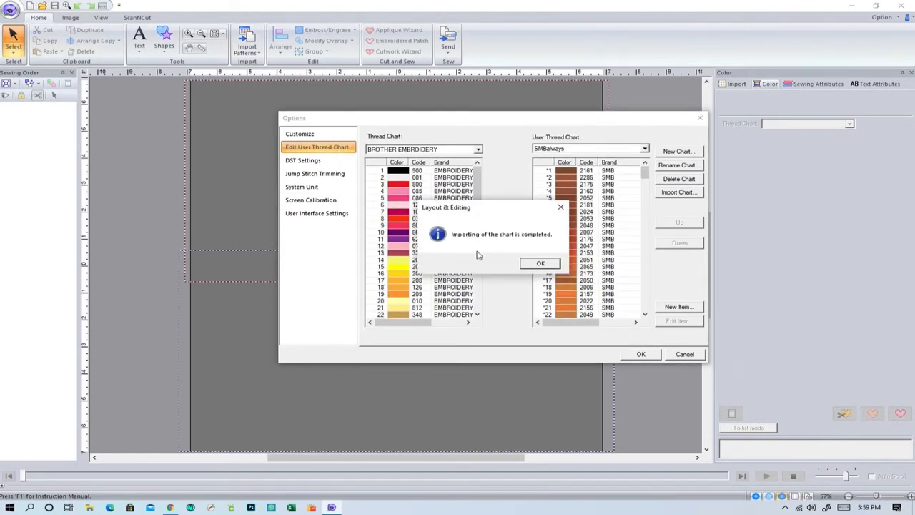
left_click(542, 263)
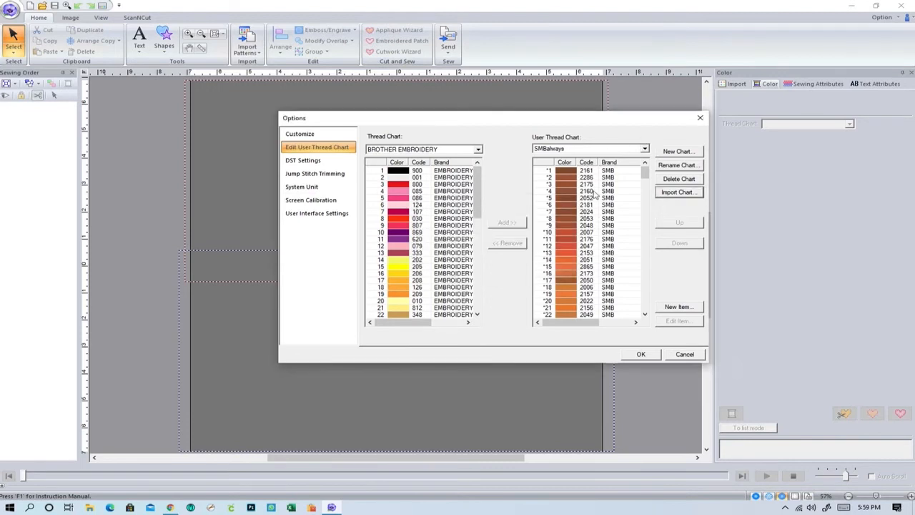
left_click_drag(645, 175, 652, 324)
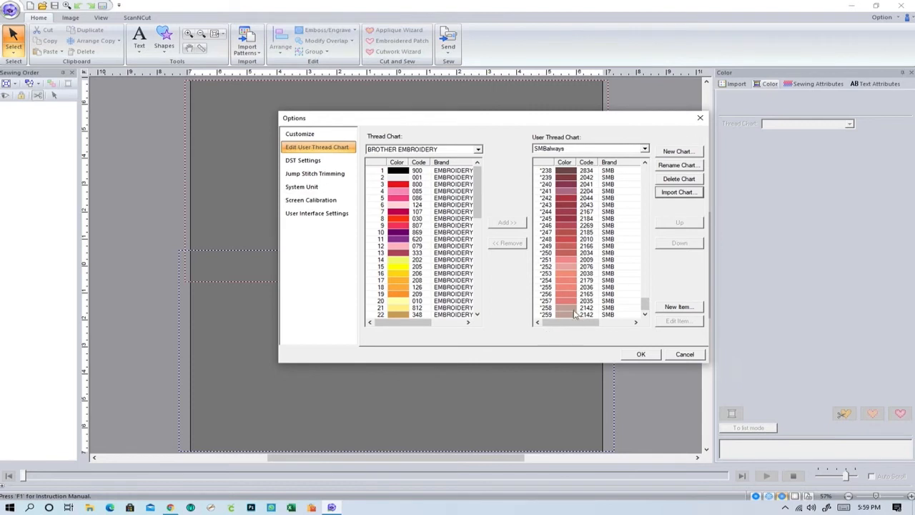
left_click(641, 355)
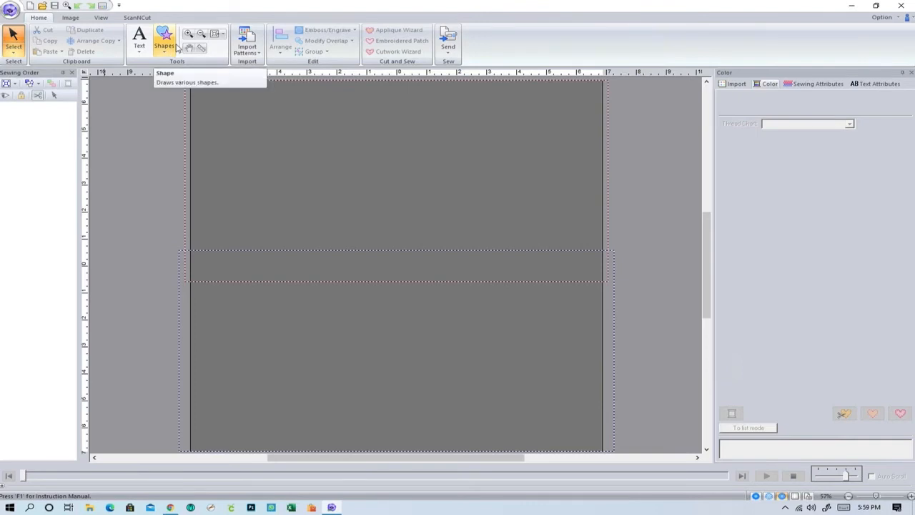
Draw a rectangle about 3.3 by 3.4 inches in the upper part of the design page.
left_click(174, 46)
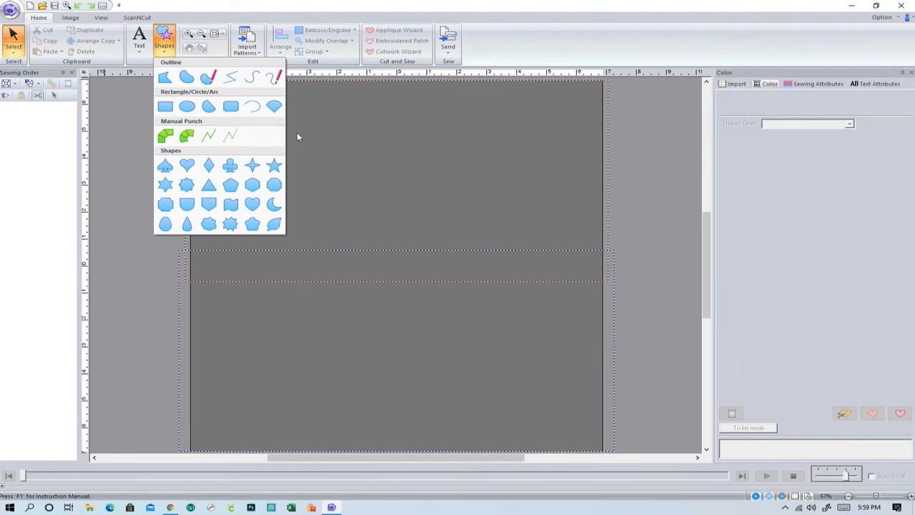
left_click(166, 106)
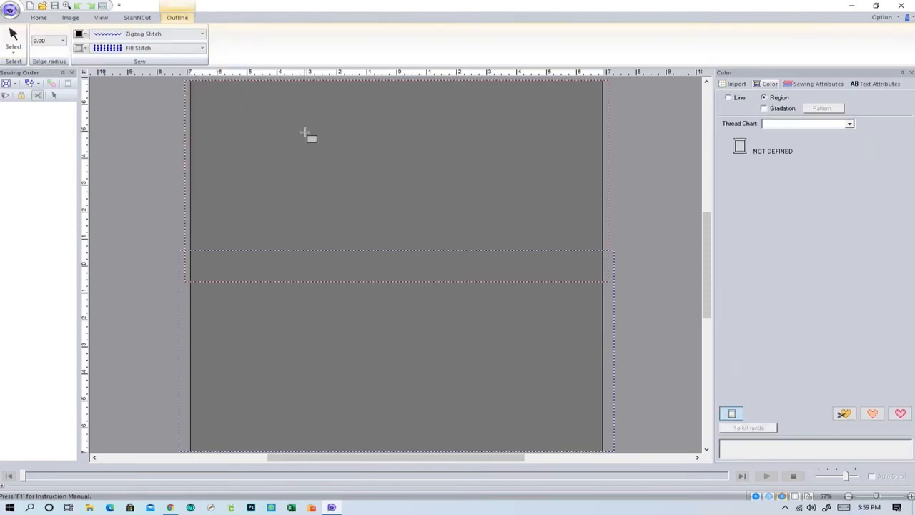
left_click_drag(402, 223, 404, 223)
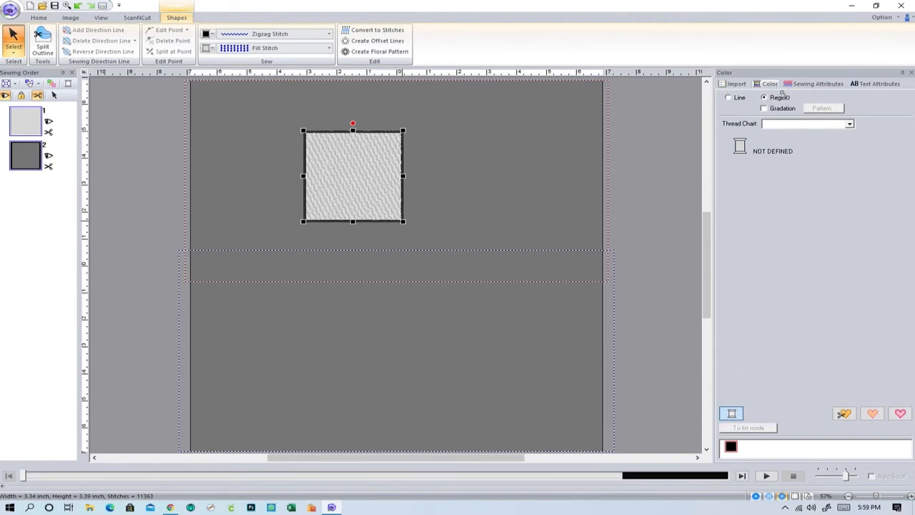
Set the thread chart for the rectangle's region color to SMBalways and show its colors as a list.
left_click(778, 97)
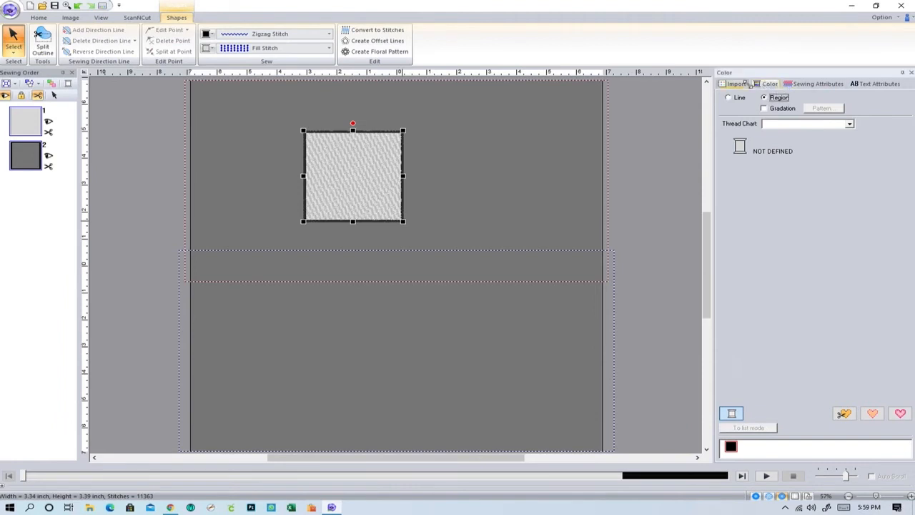
left_click(849, 126)
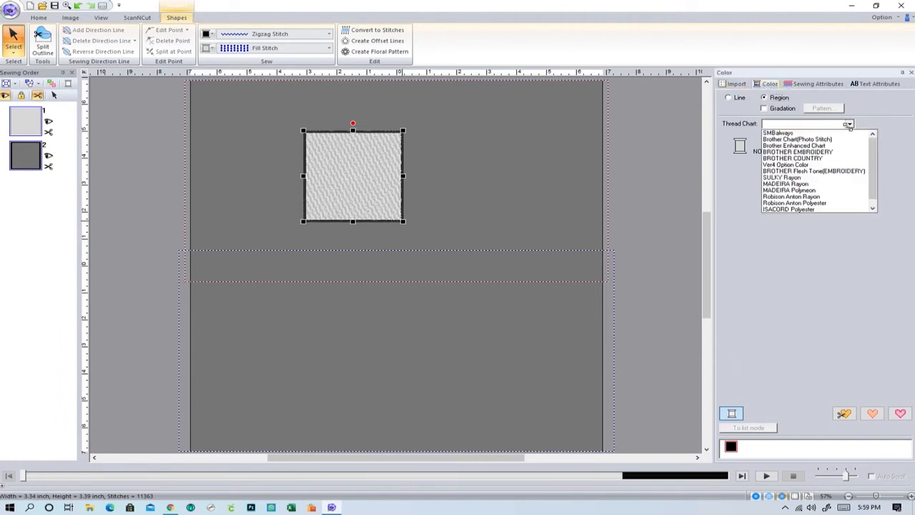
left_click(799, 133)
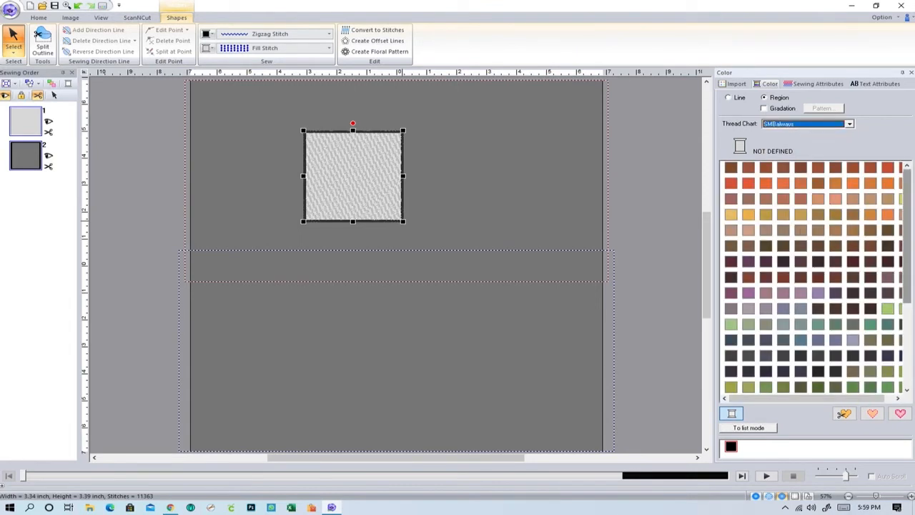
left_click(759, 428)
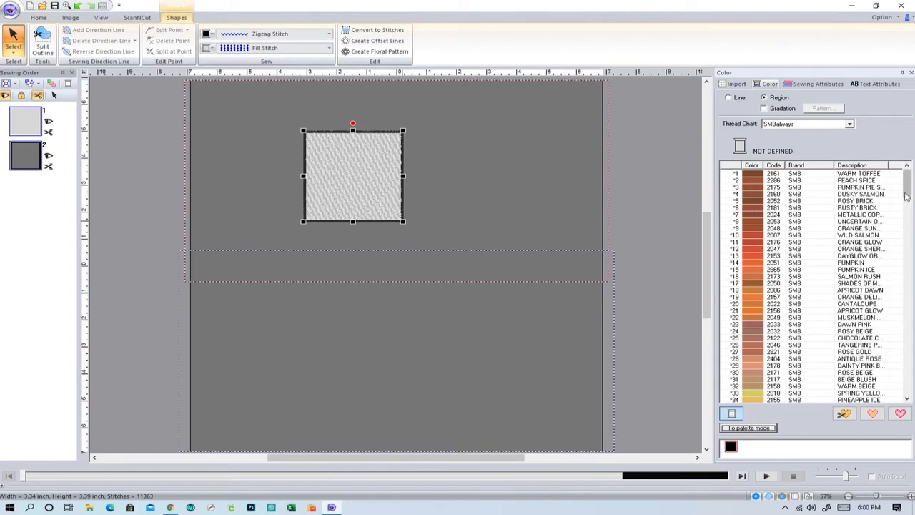
Browse the SMBalways color list and apply thread 2153 DAYGLOW ORANGE to the rectangle's fill.
scroll(907, 228, "down", 6)
left_click_drag(906, 229, 898, 187)
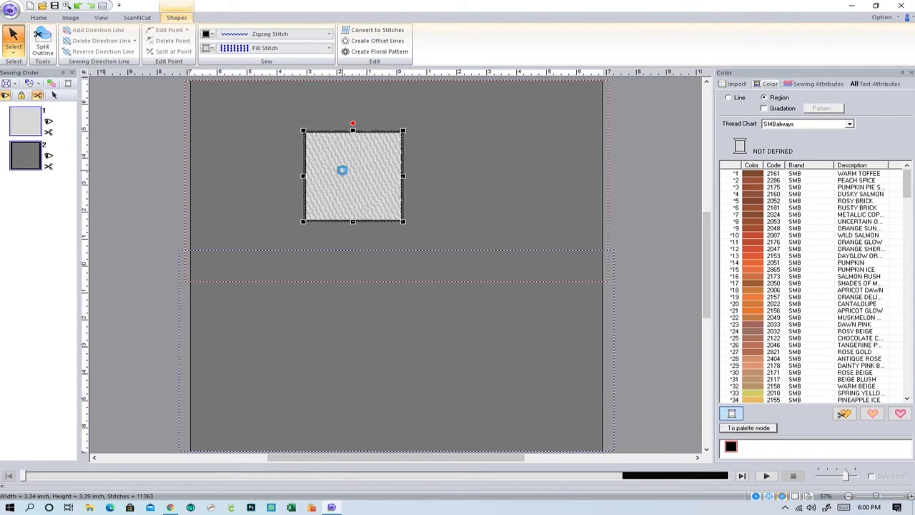
left_click(757, 257)
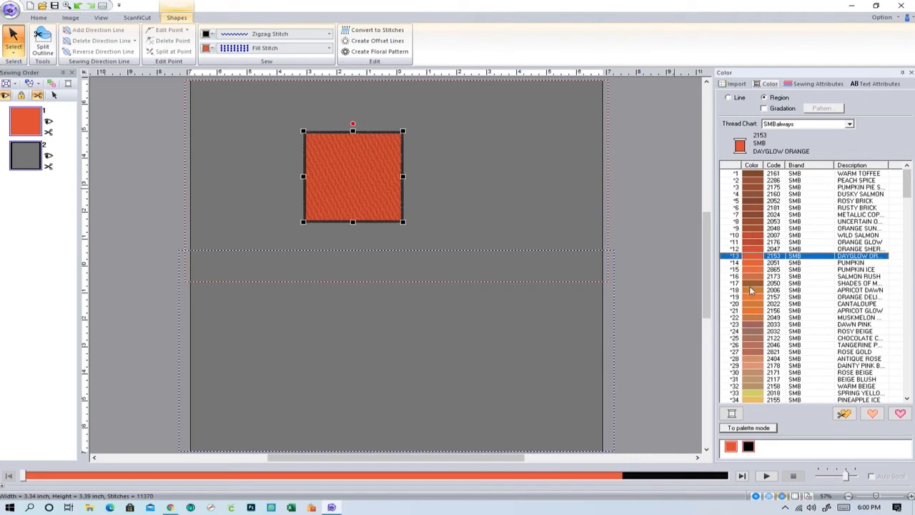
left_click(325, 164)
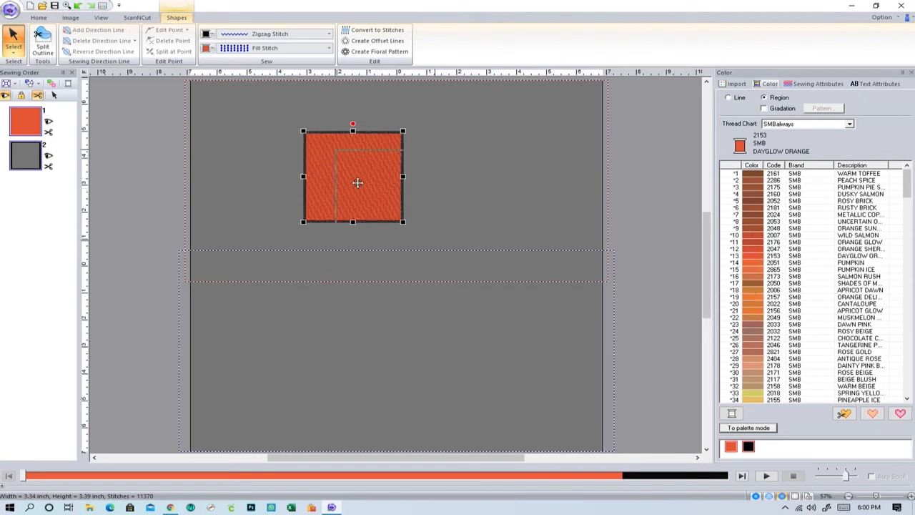